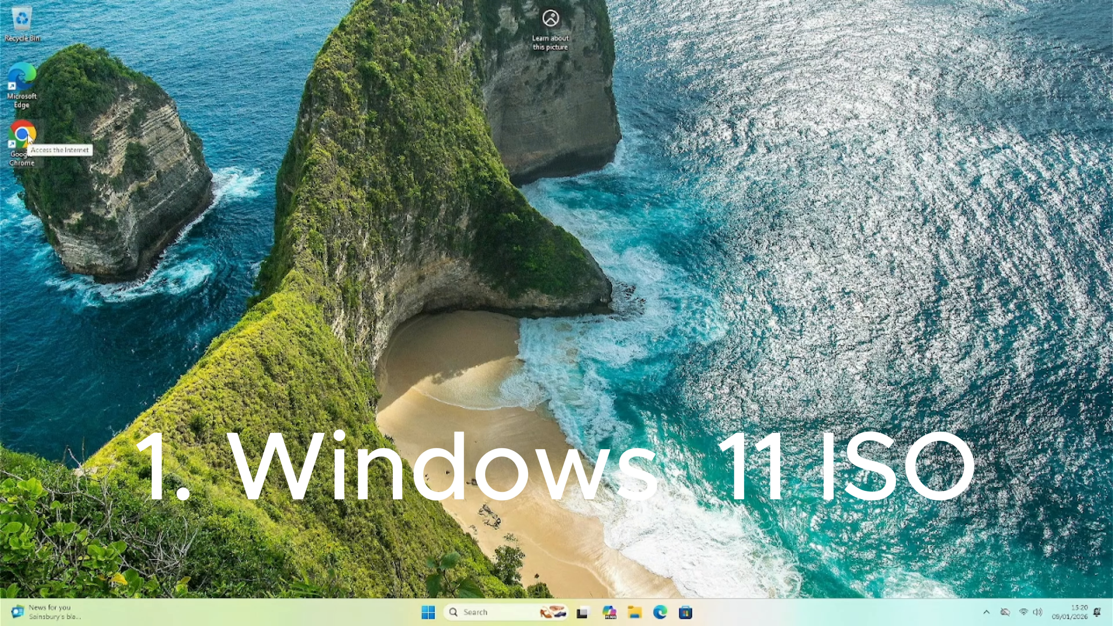
Open Google Chrome, search for "windows 11 download" and open Microsoft's Download Windows 11 page
{"action": "double_click", "coordinate": [28, 136]}
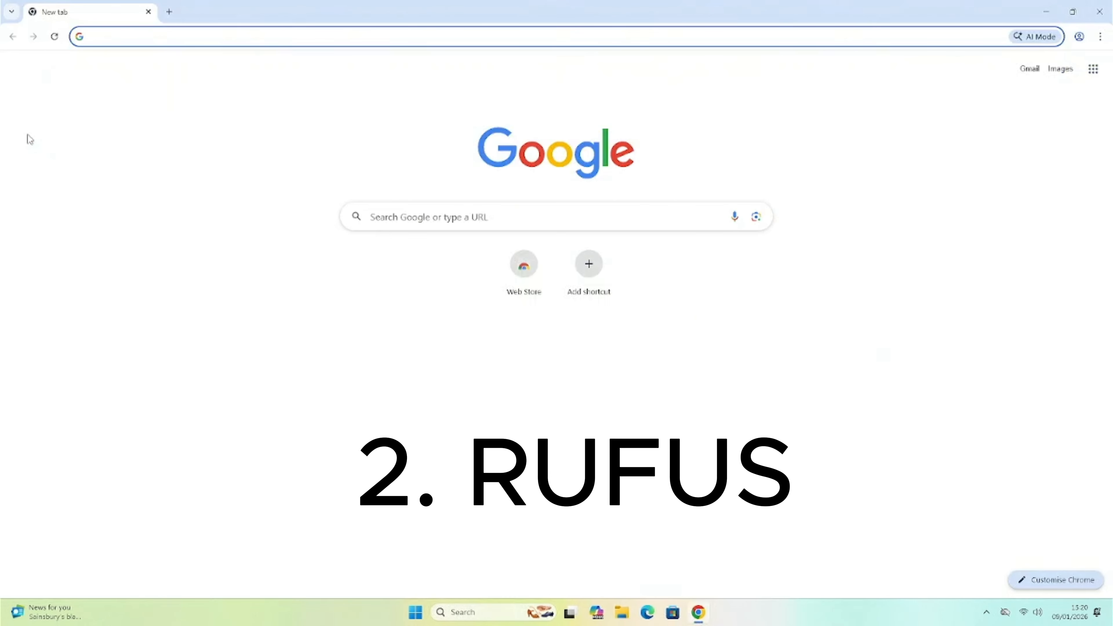
{"action": "left_click", "coordinate": [420, 226]}
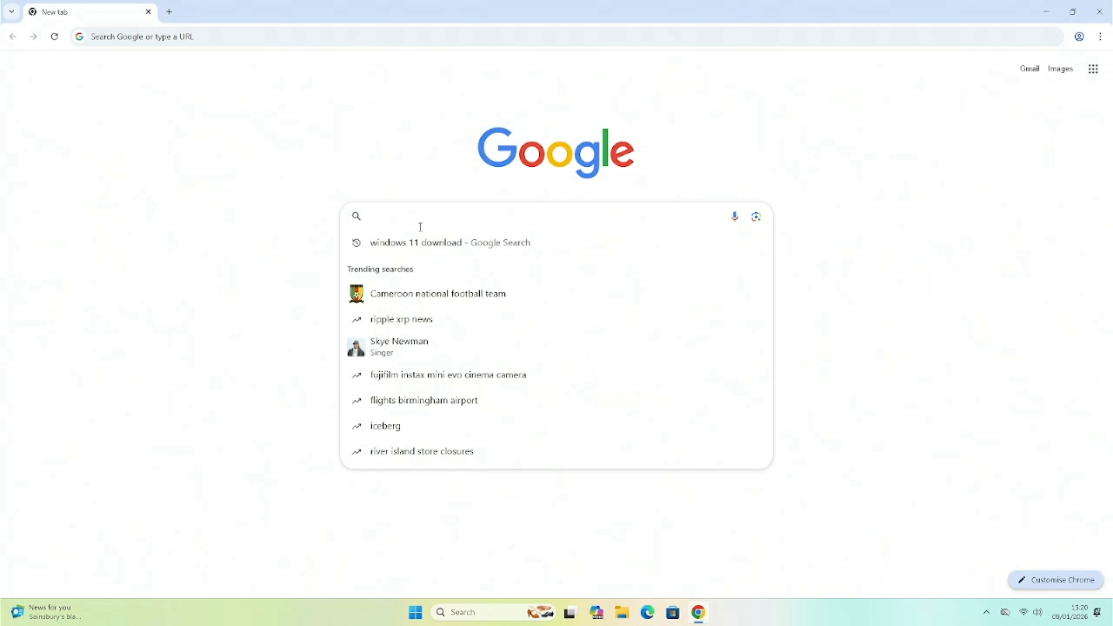
{"action": "left_click", "coordinate": [434, 241]}
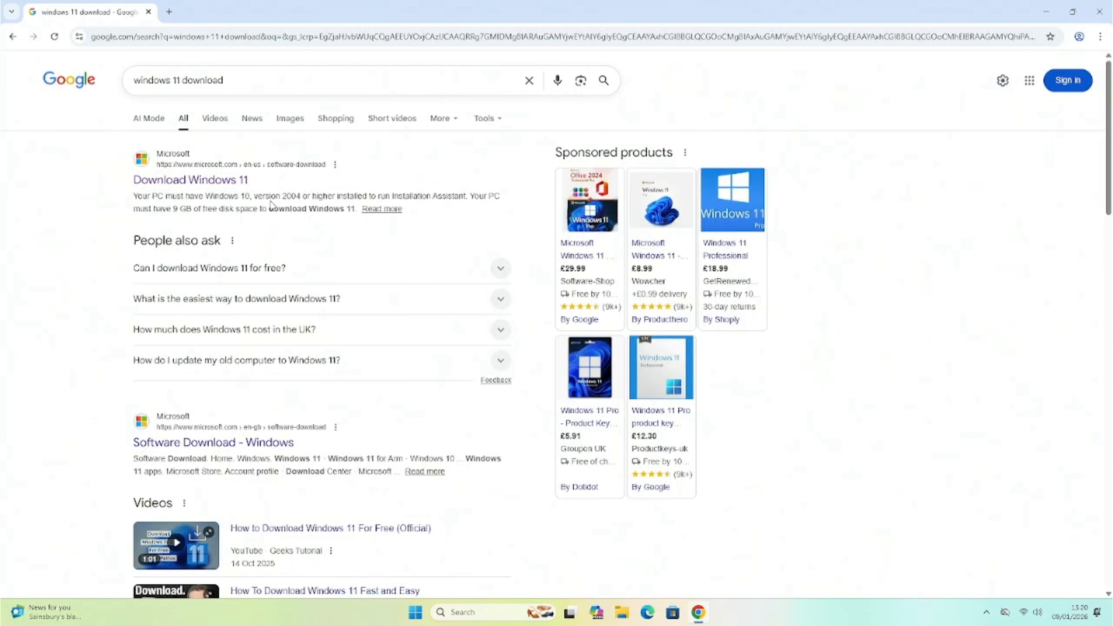
{"action": "left_click", "coordinate": [218, 181]}
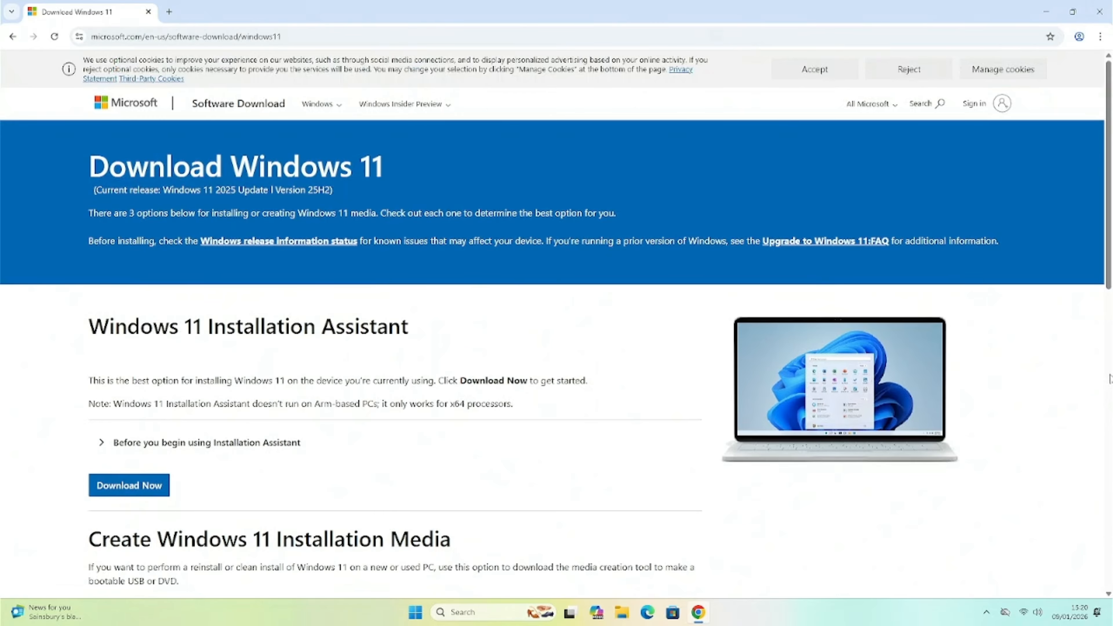
Choose and confirm Windows 11 (multi-edition ISO for x64 devices) as the disk image download
{"action": "scroll", "coordinate": [1111, 384], "scroll_direction": "down", "scroll_amount": 5}
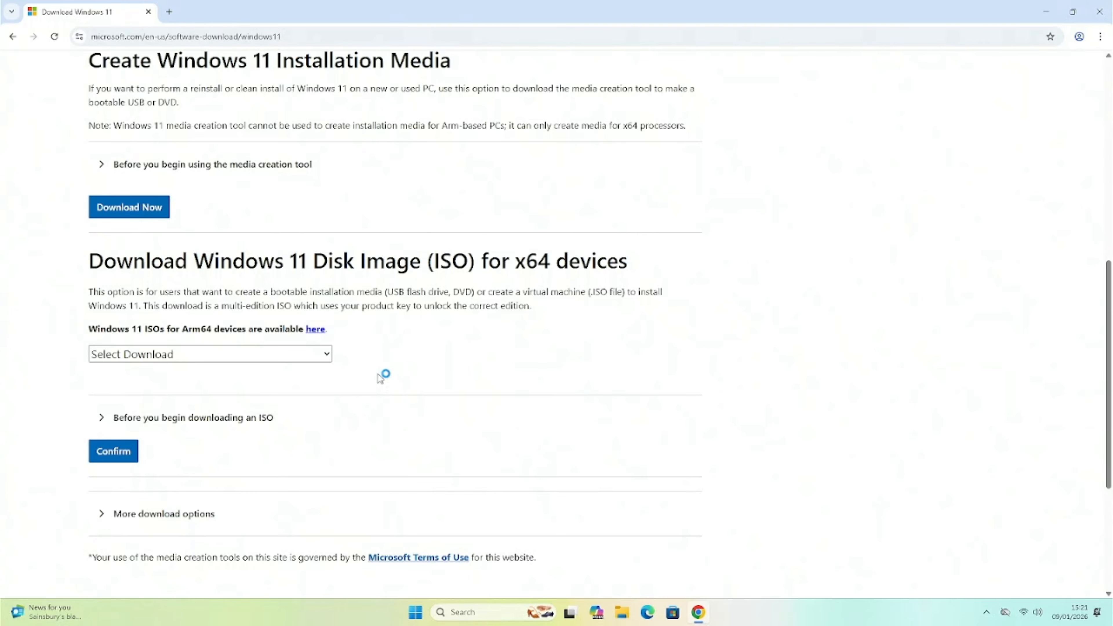
{"action": "left_click", "coordinate": [327, 355]}
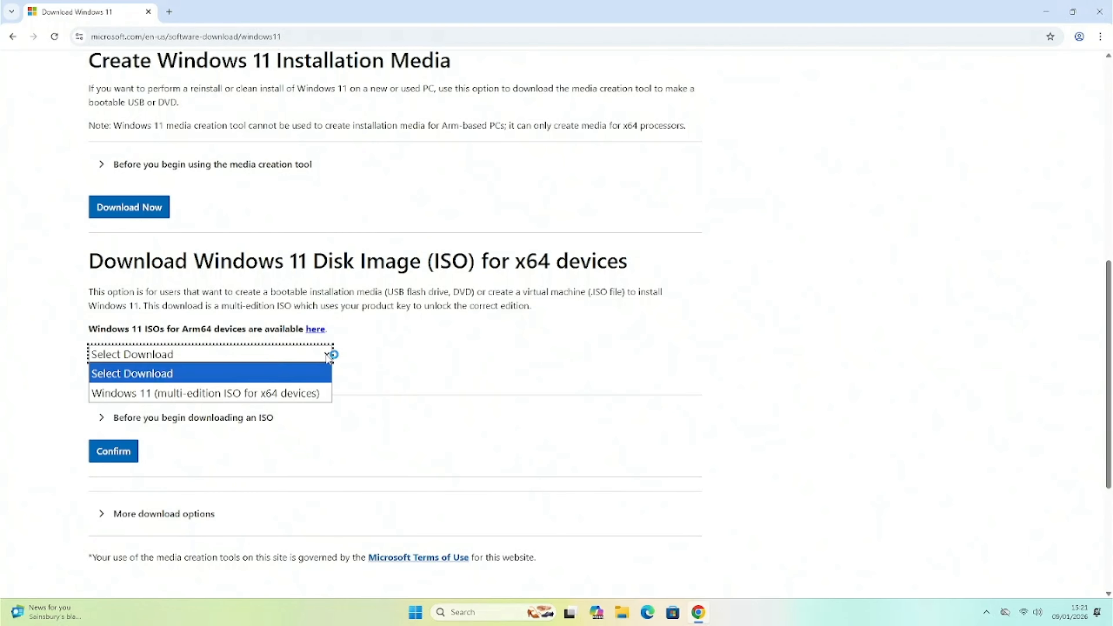
{"action": "left_click", "coordinate": [285, 394]}
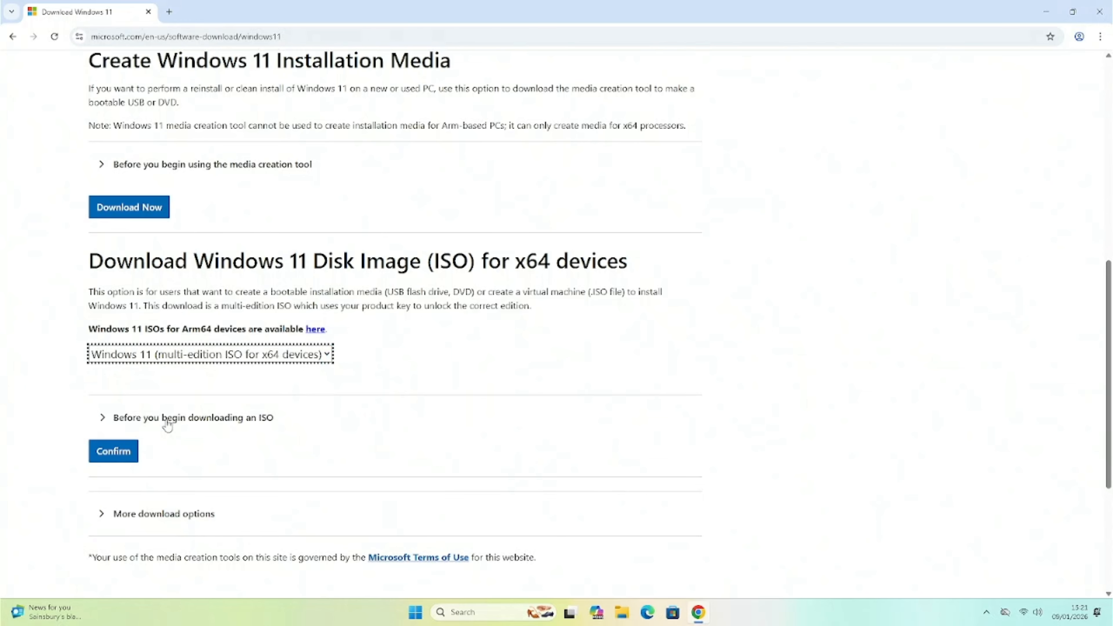
{"action": "left_click", "coordinate": [112, 459]}
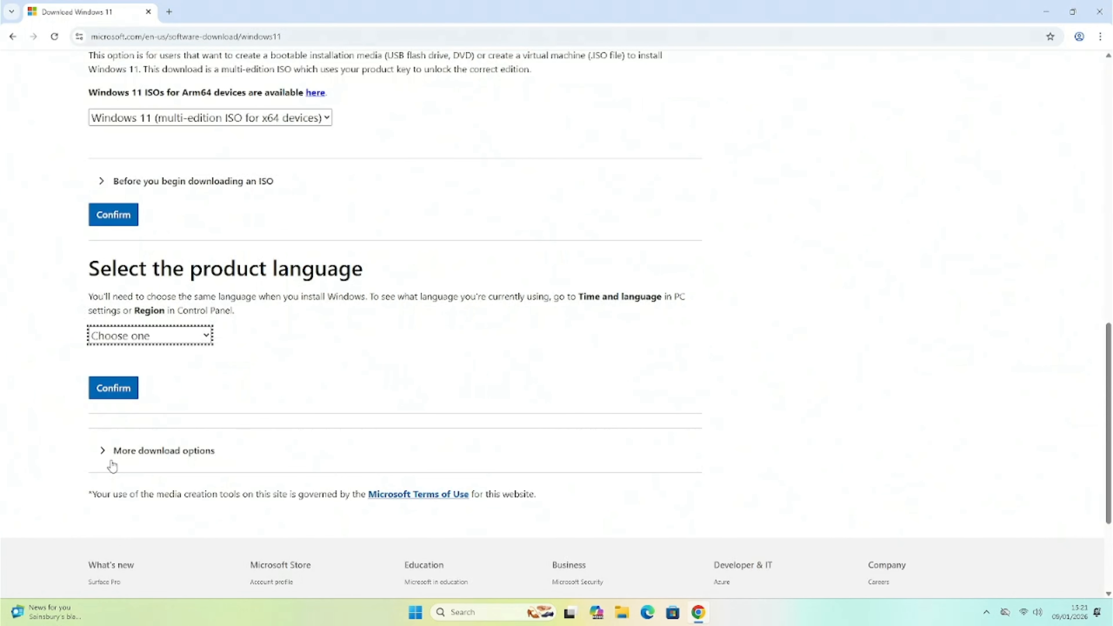
Confirm English International as the product language, start the 64-bit ISO download and check its progress
{"action": "left_click", "coordinate": [207, 337]}
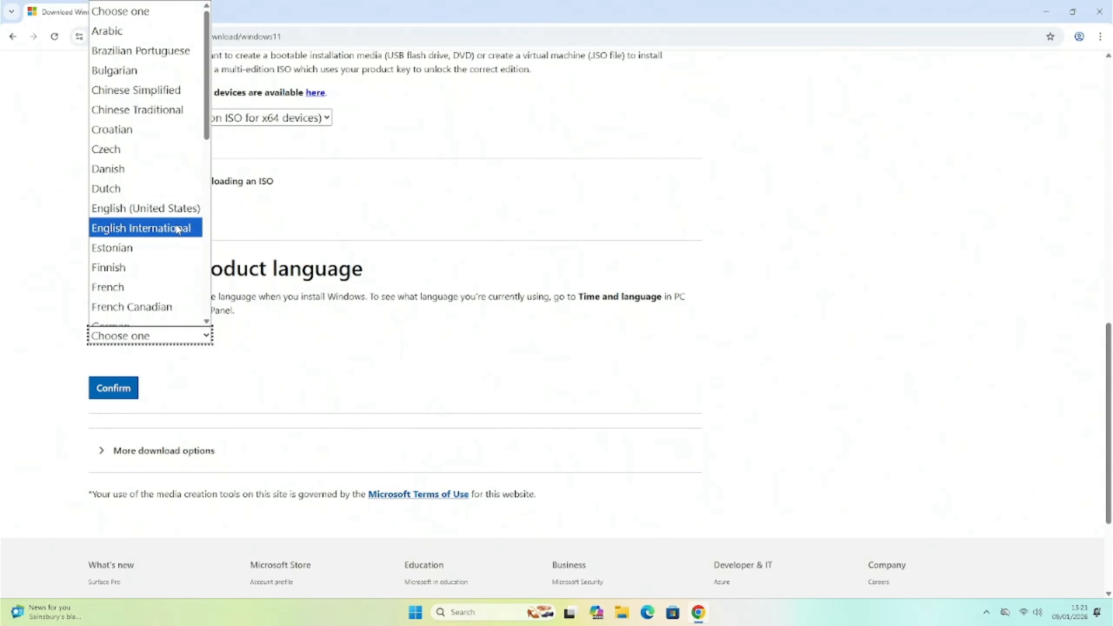
{"action": "left_click", "coordinate": [177, 228]}
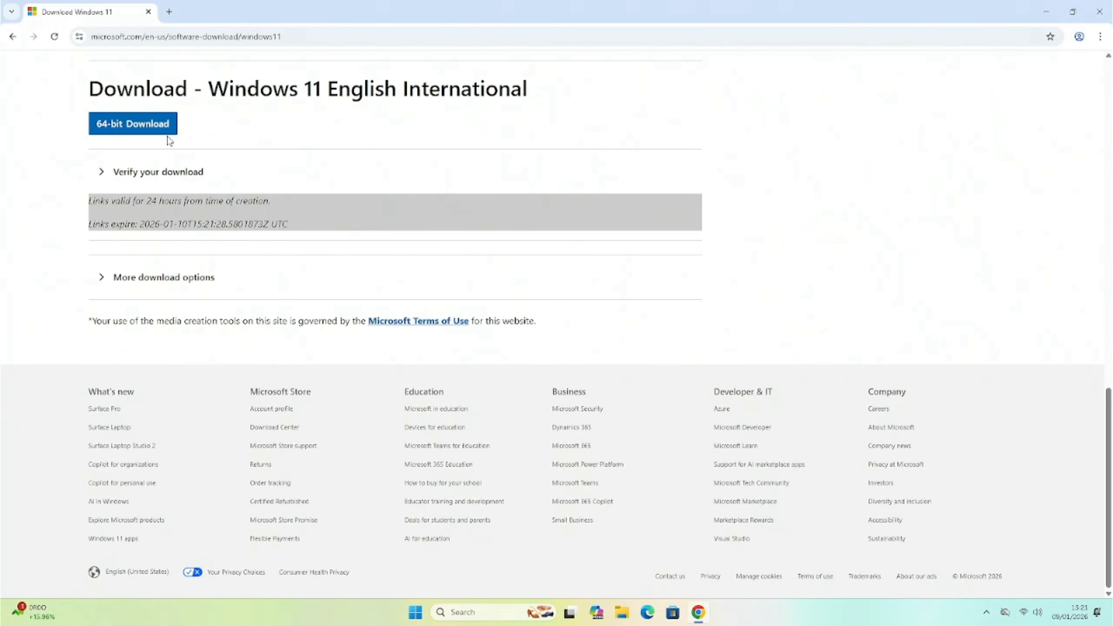
{"action": "left_click", "coordinate": [160, 127]}
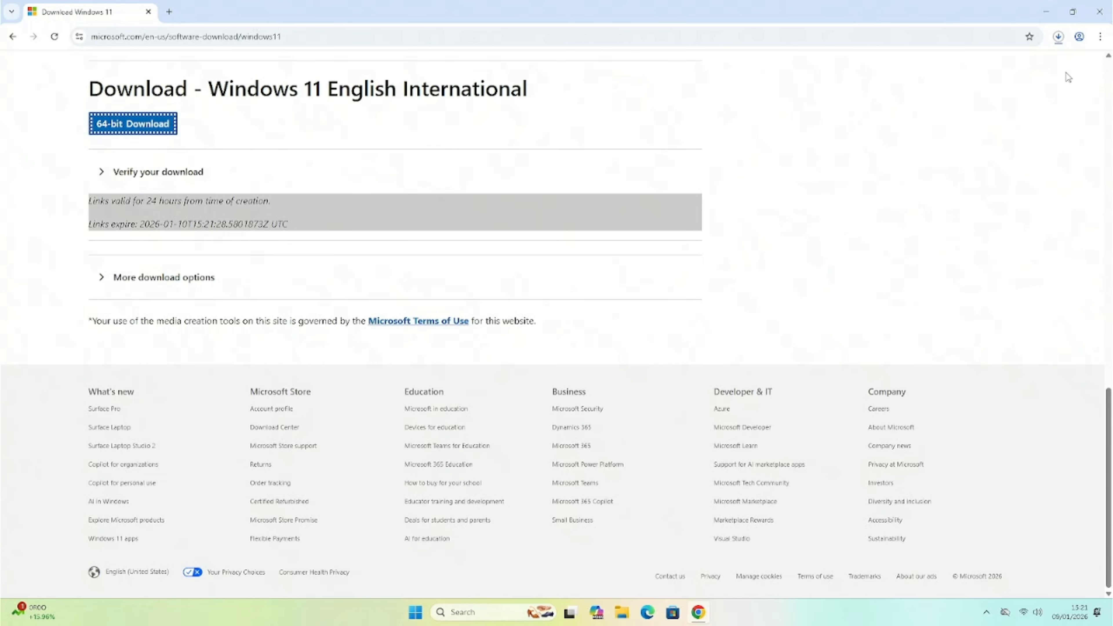
{"action": "left_click", "coordinate": [1060, 40]}
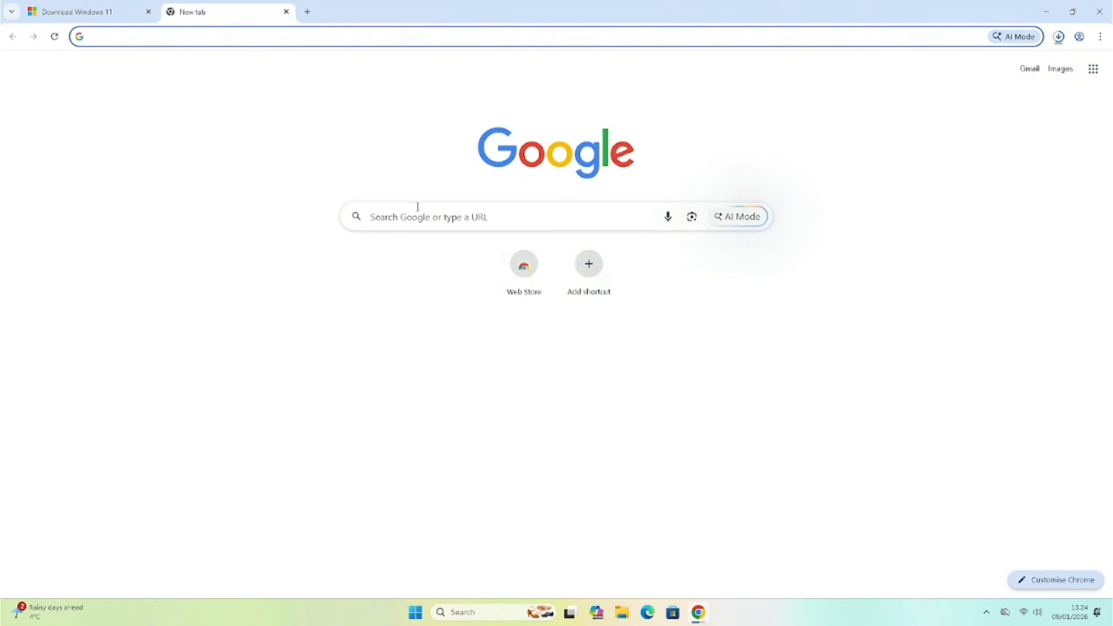
Search for "rufus download" in a new tab and open the official Rufus website
{"action": "left_click", "coordinate": [418, 210]}
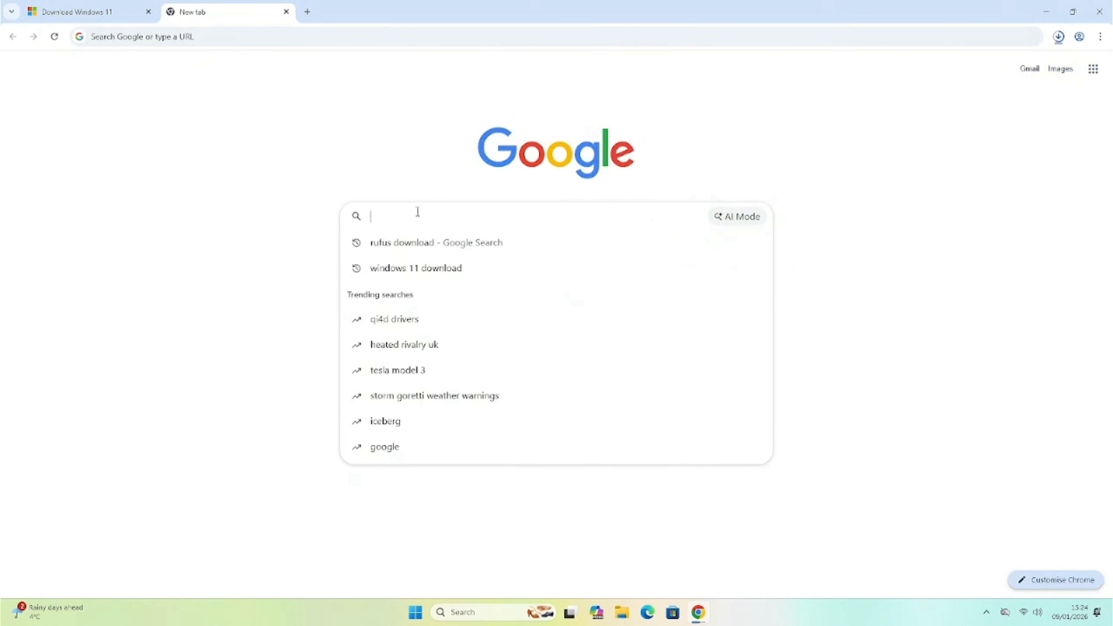
{"action": "left_click", "coordinate": [417, 244]}
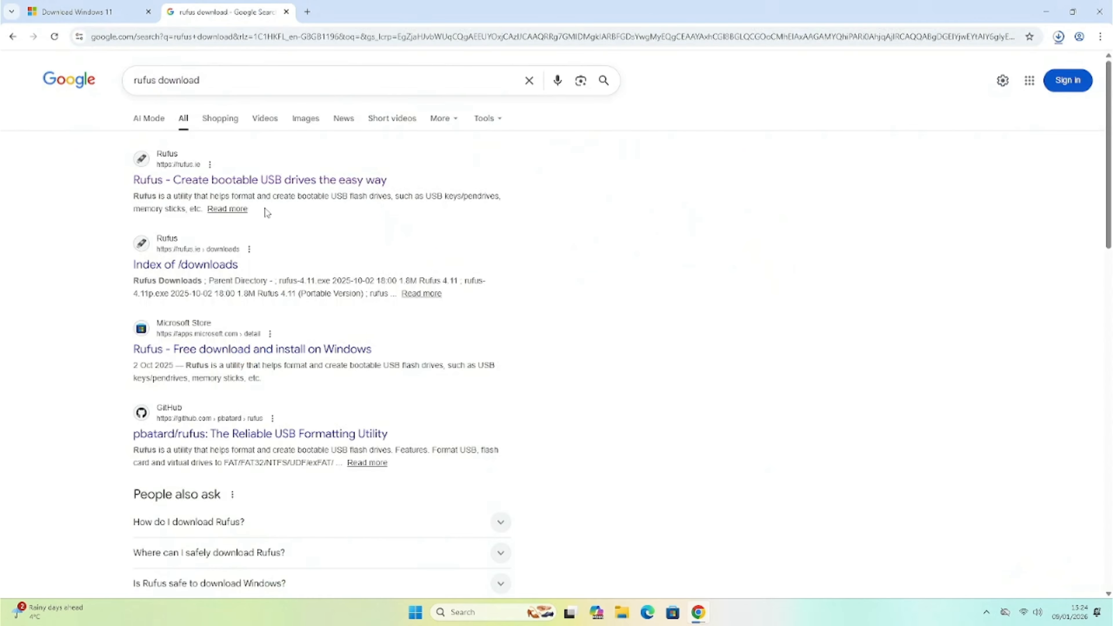
{"action": "left_click", "coordinate": [242, 180]}
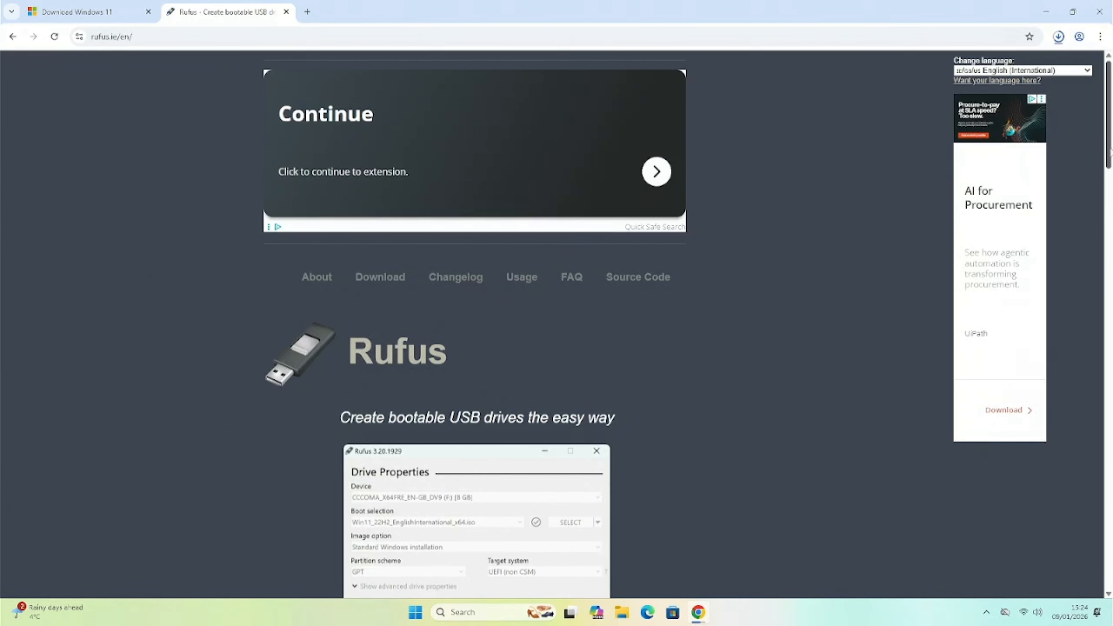
Download the standard Windows x64 release rufus-4.11.exe and check the download progress
{"action": "left_click_drag", "start_coordinate": [1110, 151], "coordinate": [1111, 286]}
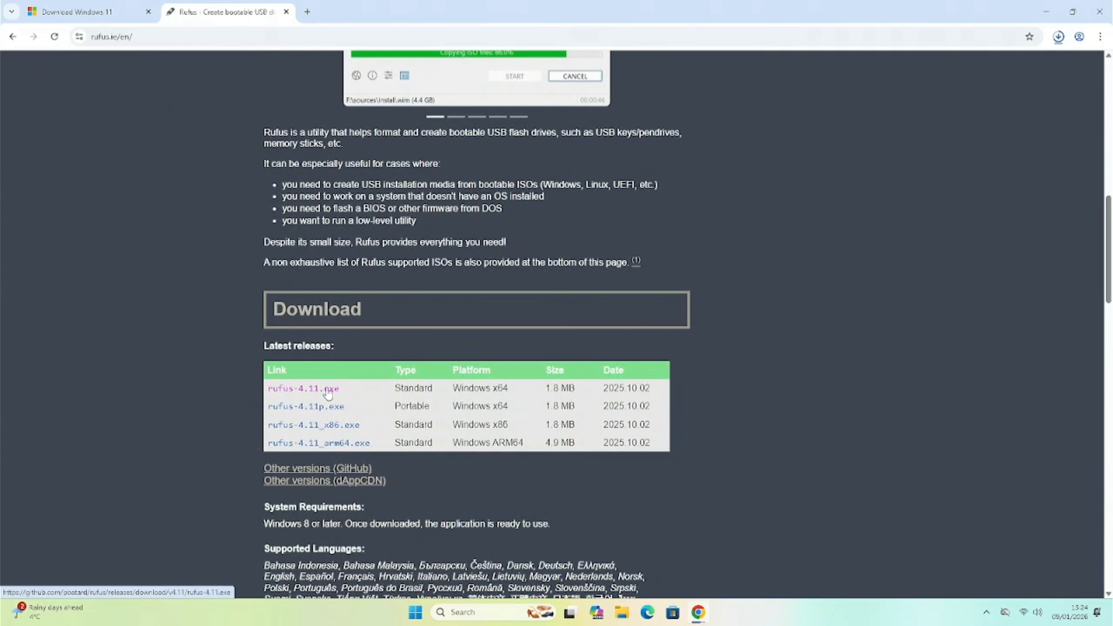
{"action": "left_click", "coordinate": [303, 389]}
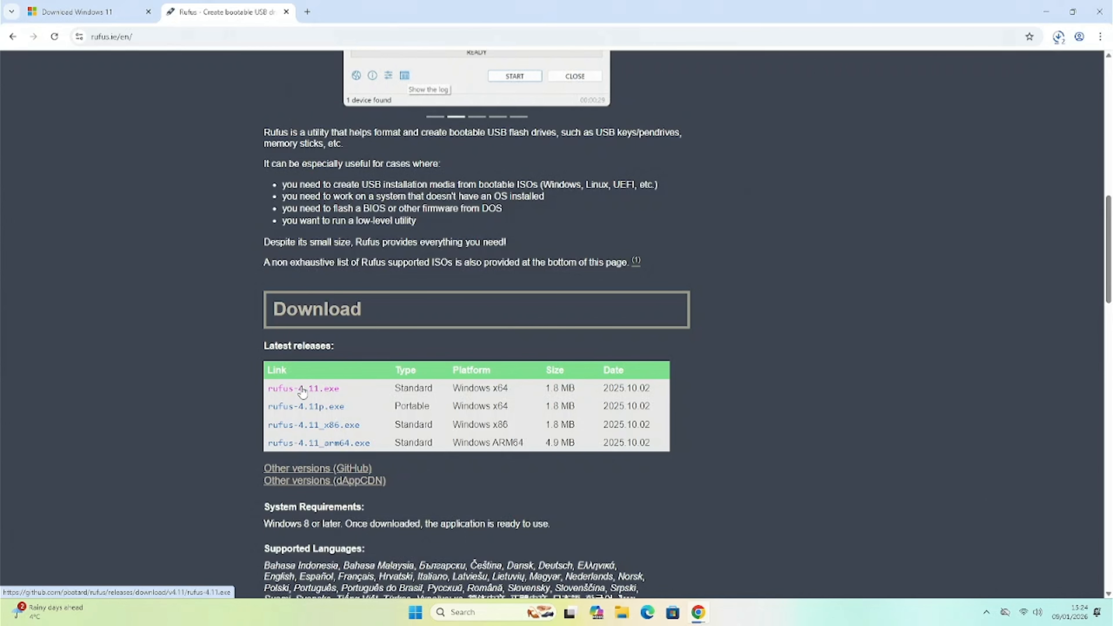
{"action": "mouse_move", "coordinate": [1075, 19]}
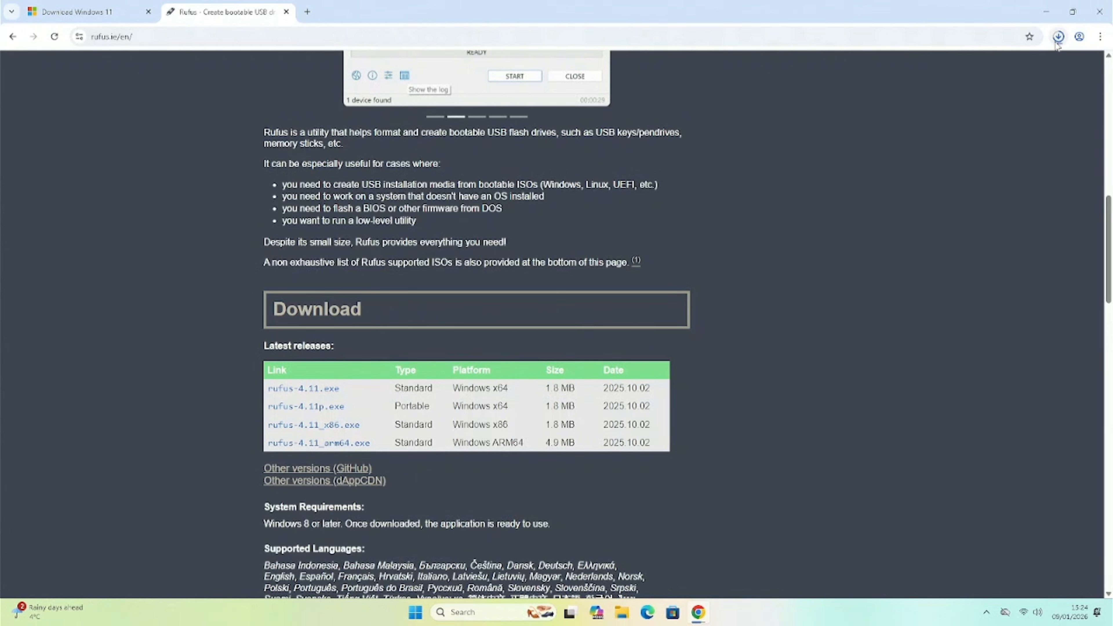
{"action": "left_click", "coordinate": [1059, 39]}
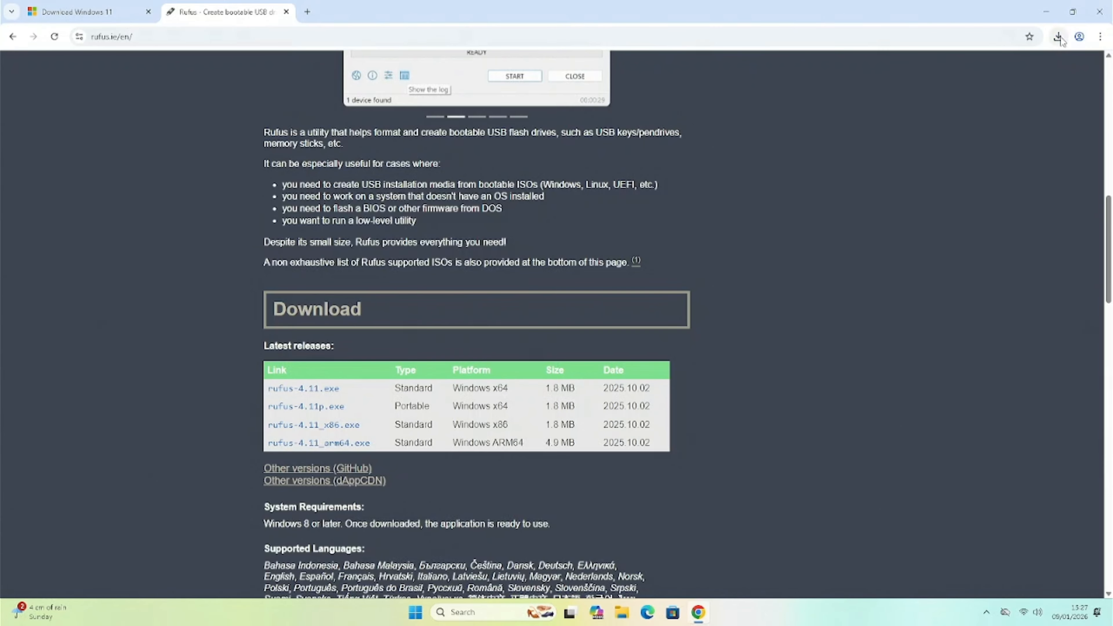
Launch the downloaded rufus-4.11.exe and allow it to make changes to the device
{"action": "left_click", "coordinate": [1059, 38]}
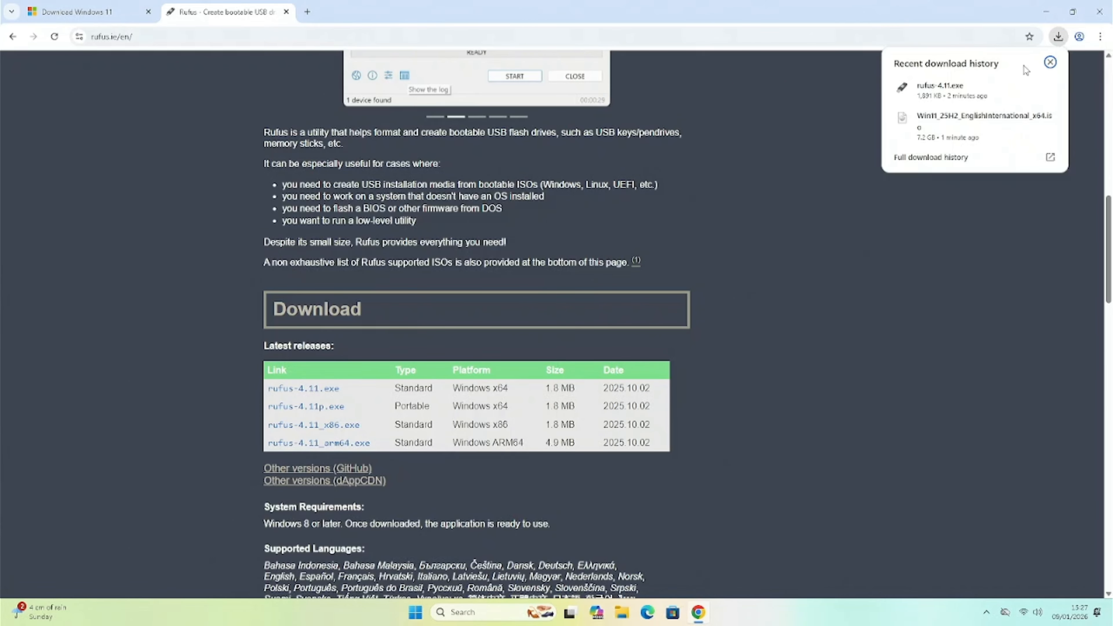
{"action": "left_click", "coordinate": [931, 92]}
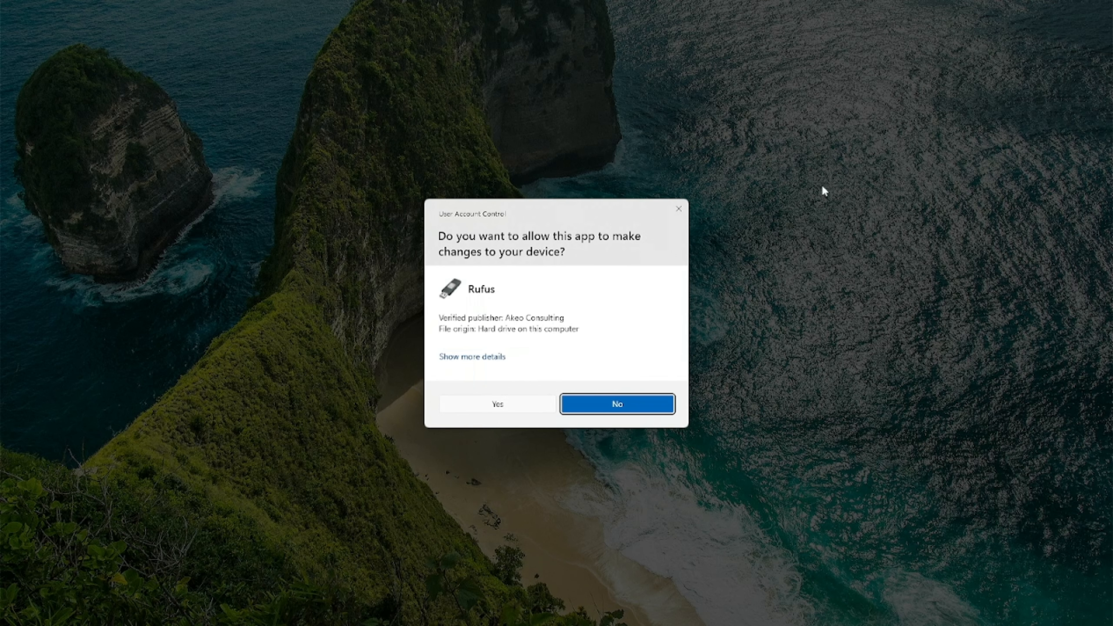
{"action": "left_click", "coordinate": [497, 405]}
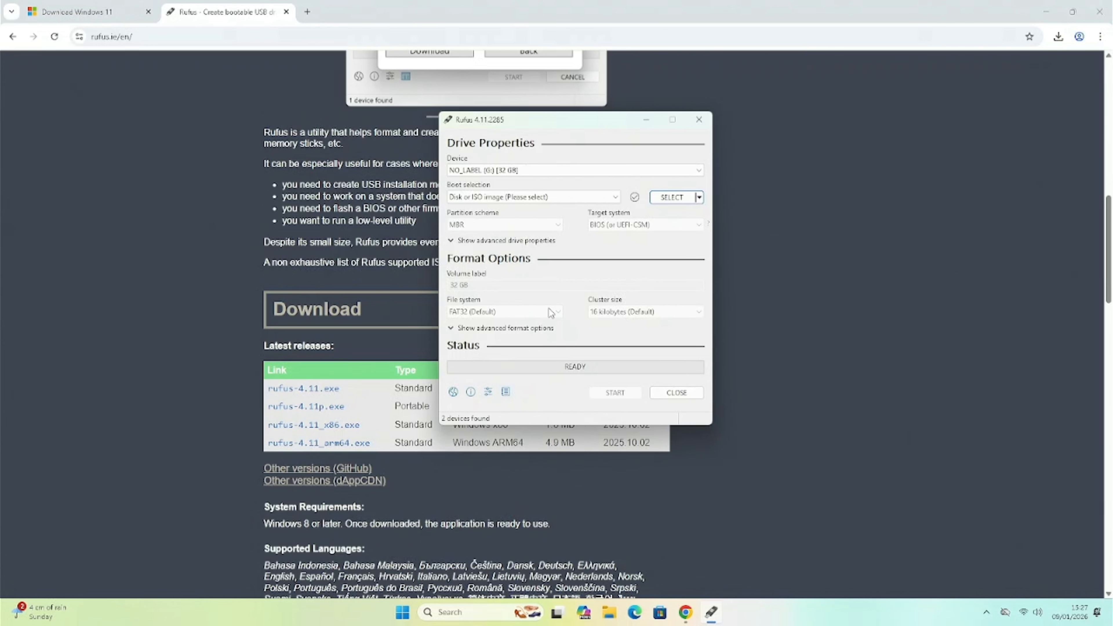
Load the Win11_25H2_EnglishInternational_x64 image from Downloads as the Rufus boot selection
{"action": "left_click", "coordinate": [672, 197]}
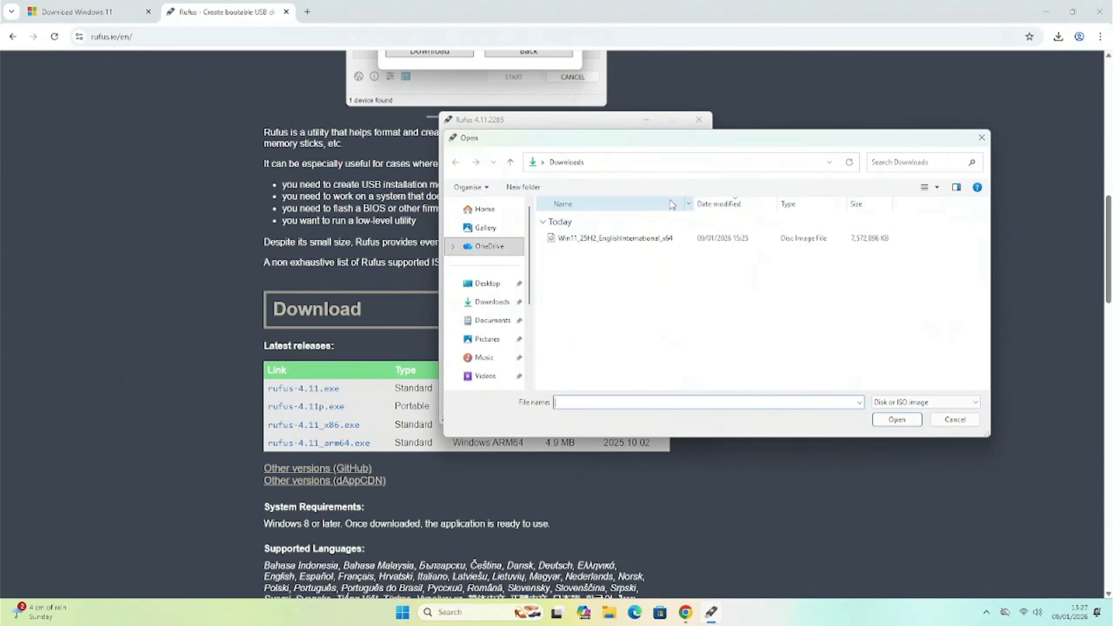
{"action": "left_click", "coordinate": [640, 243]}
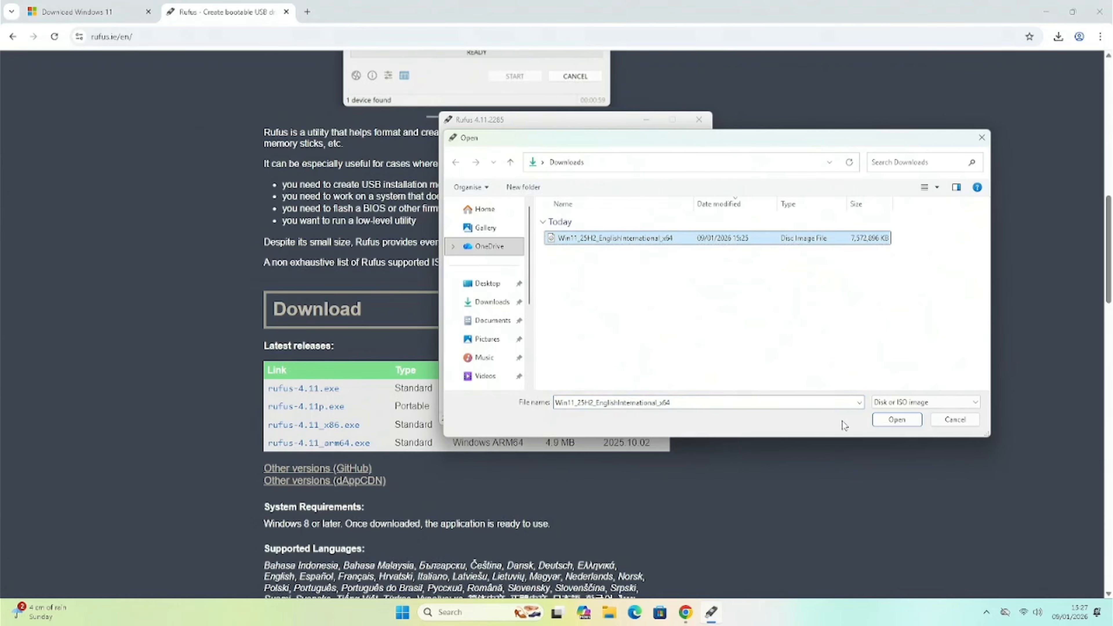
{"action": "left_click", "coordinate": [887, 422]}
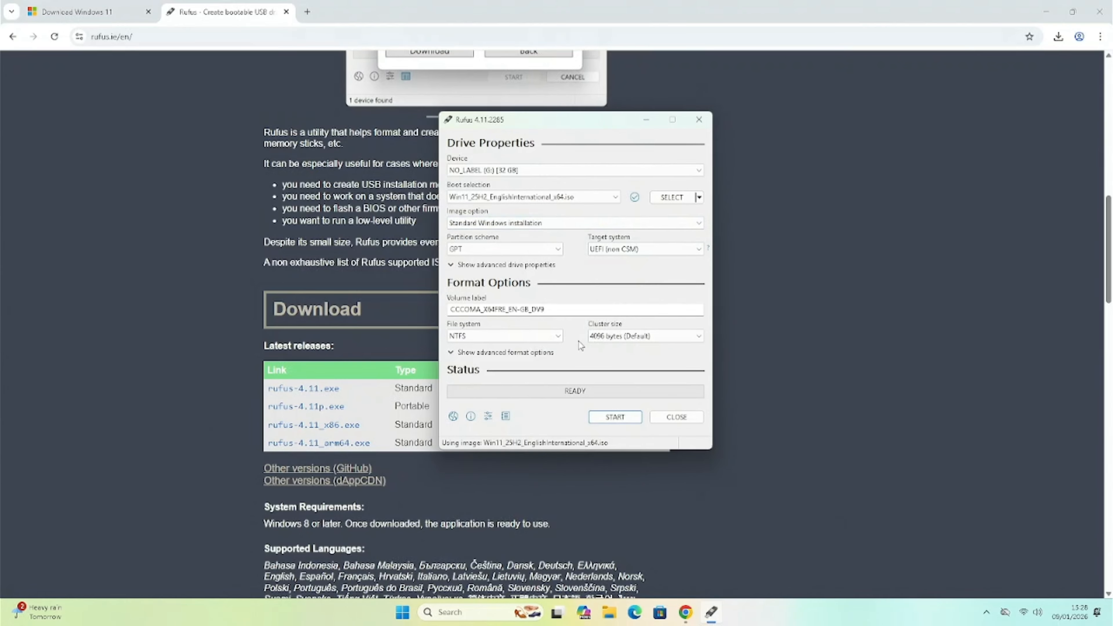
Start writing the USB drive with this user's regional options, data collection and BitLocker encryption disabled, and accept erasing the drive
{"action": "left_click", "coordinate": [605, 421]}
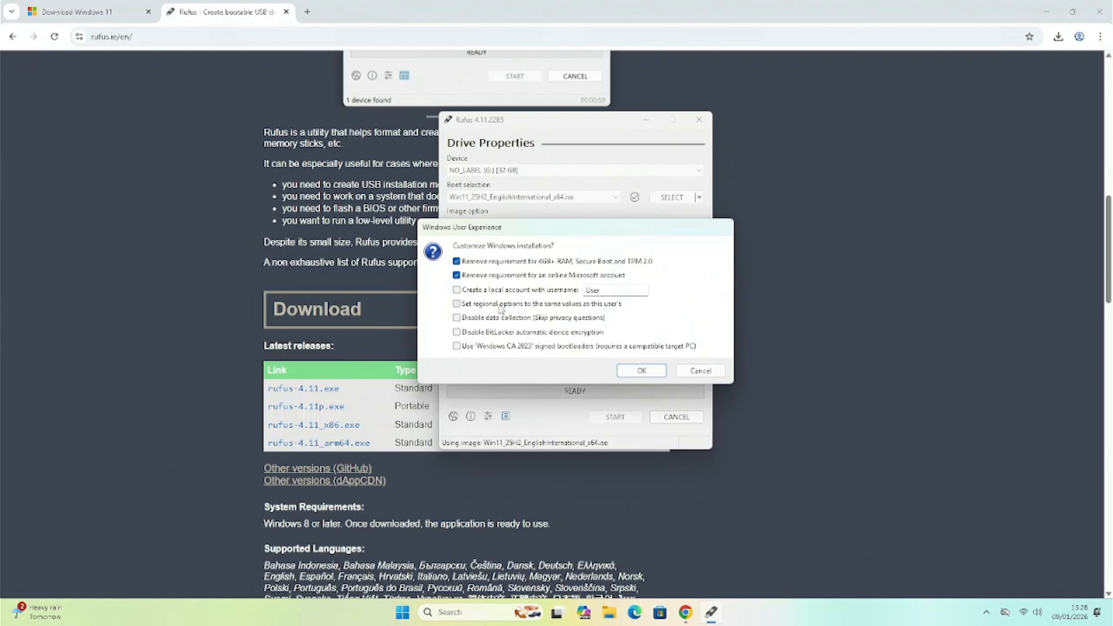
{"action": "left_click", "coordinate": [457, 305]}
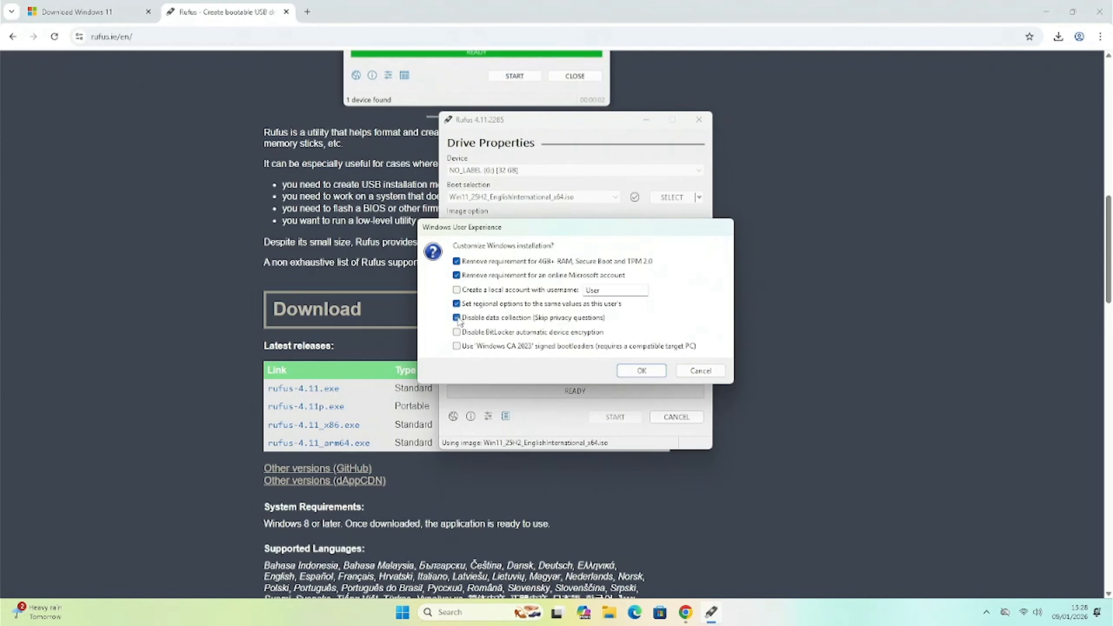
{"action": "left_click", "coordinate": [457, 334]}
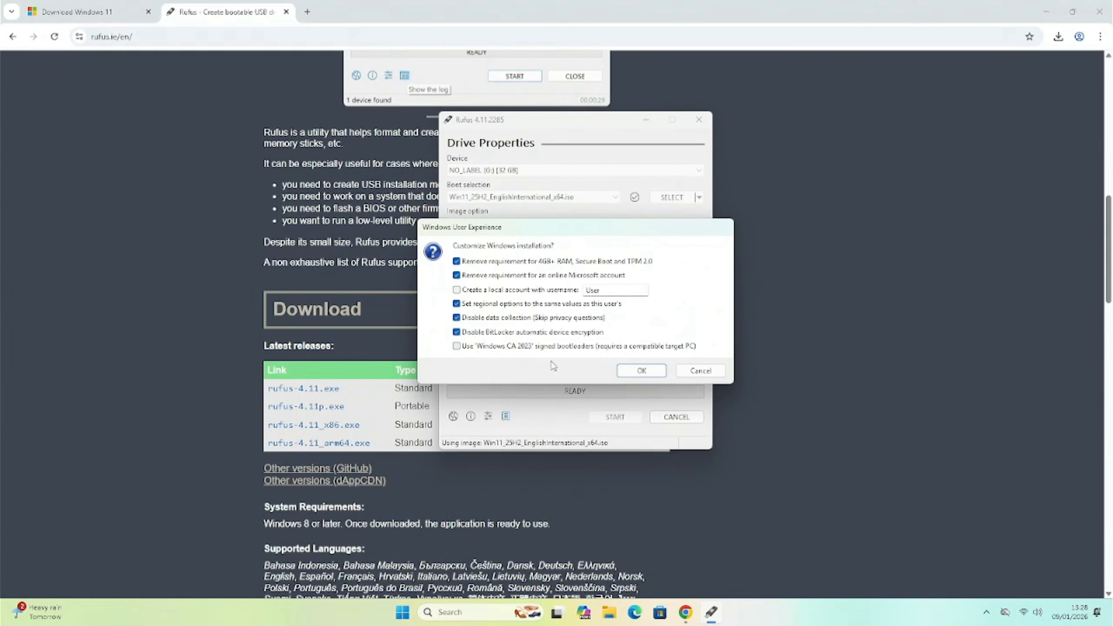
{"action": "left_click", "coordinate": [638, 371]}
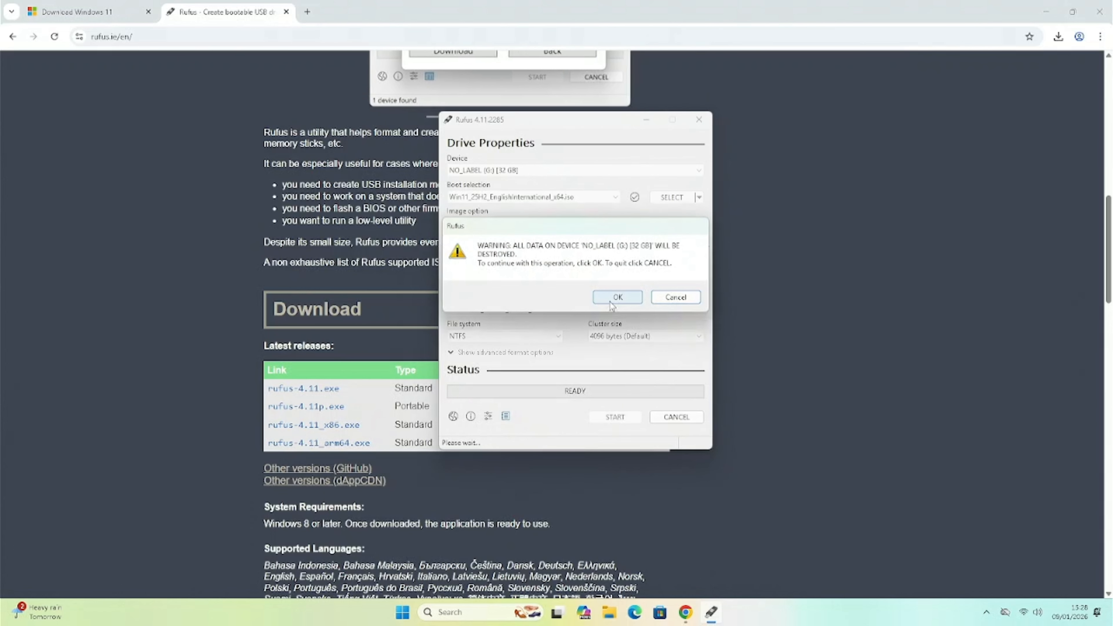
{"action": "left_click", "coordinate": [613, 299]}
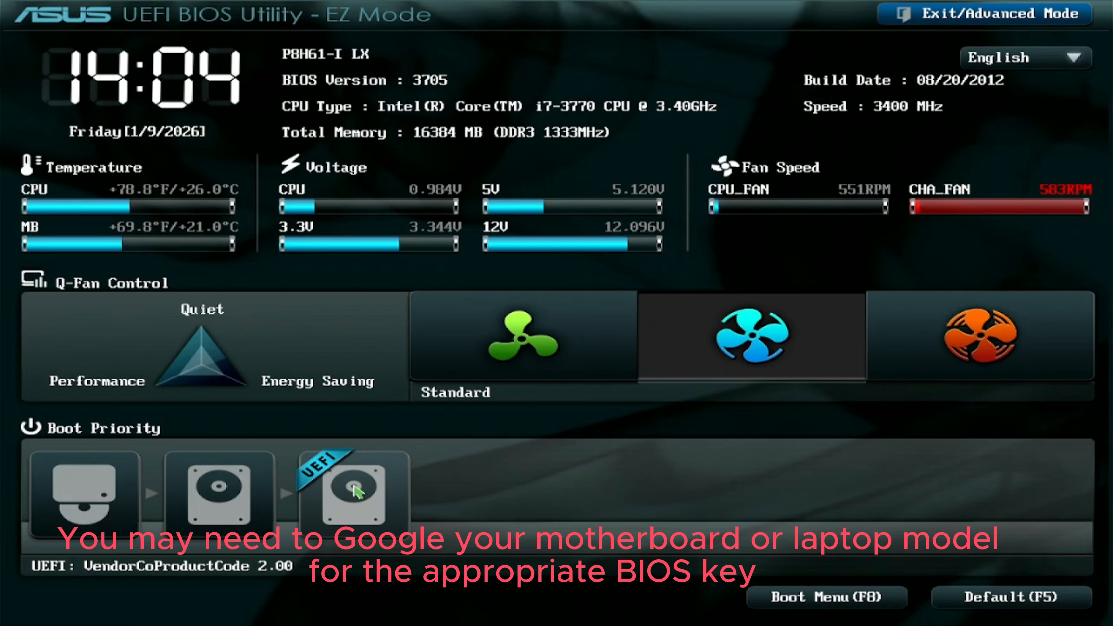
Boot the PC from the VendorCoProductCode 2.00 USB drive through the BIOS boot selection
{"action": "left_click", "coordinate": [356, 492]}
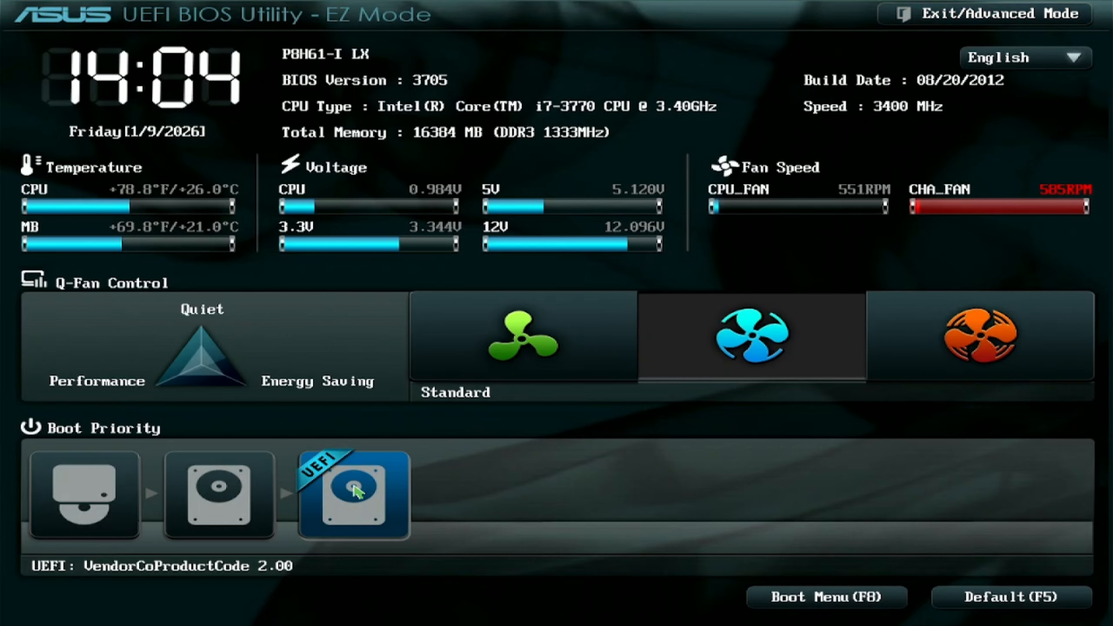
{"action": "left_click", "coordinate": [795, 608]}
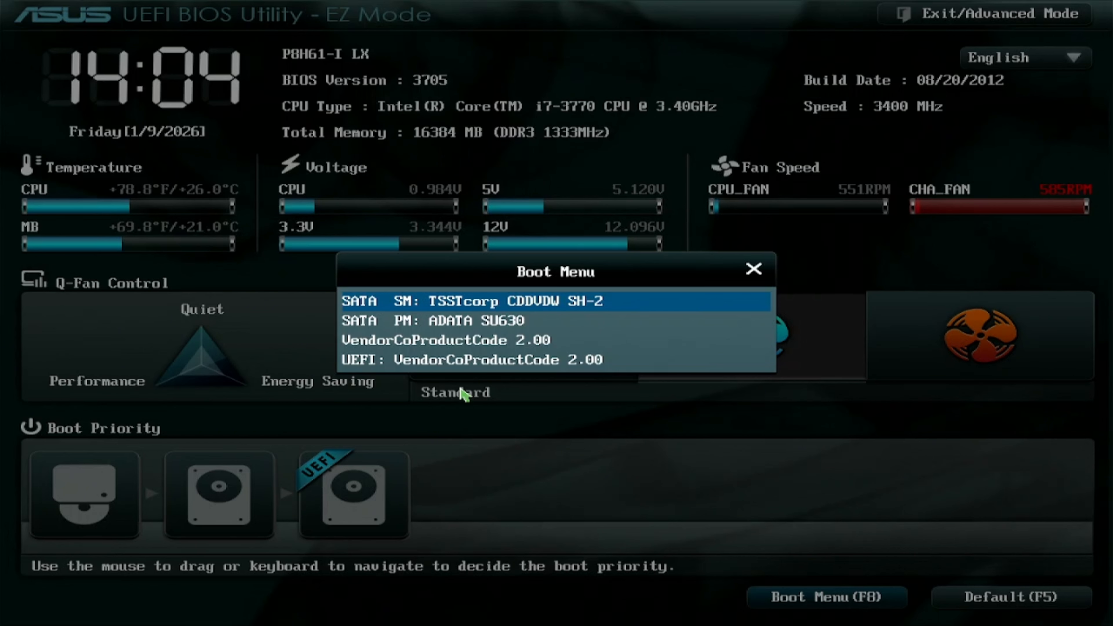
{"action": "left_click", "coordinate": [457, 345]}
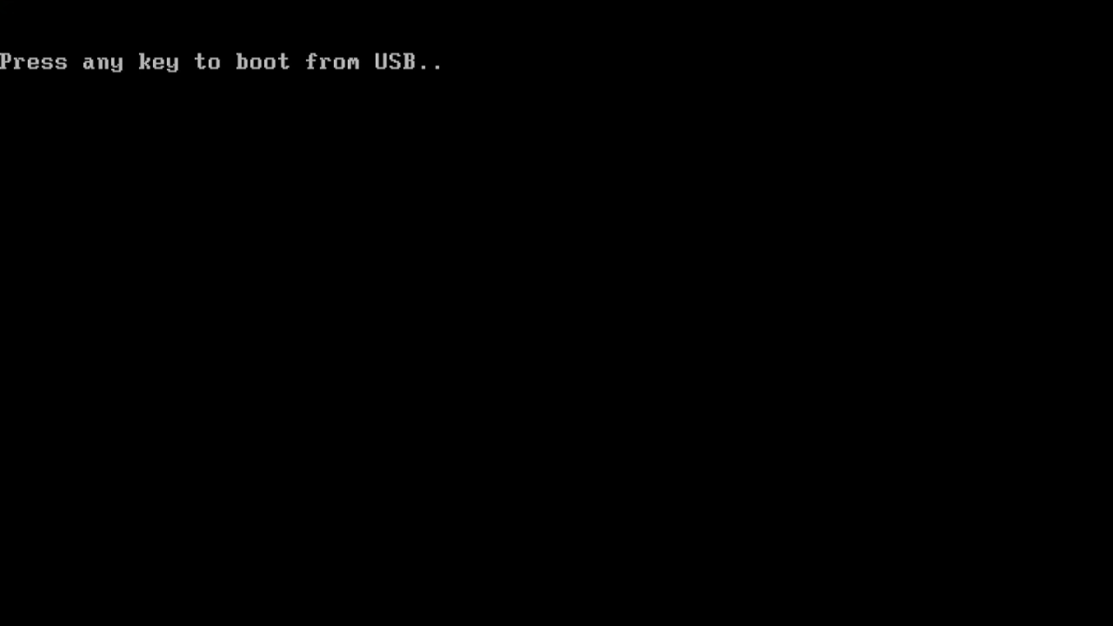
{"action": "key", "text": "Return"}
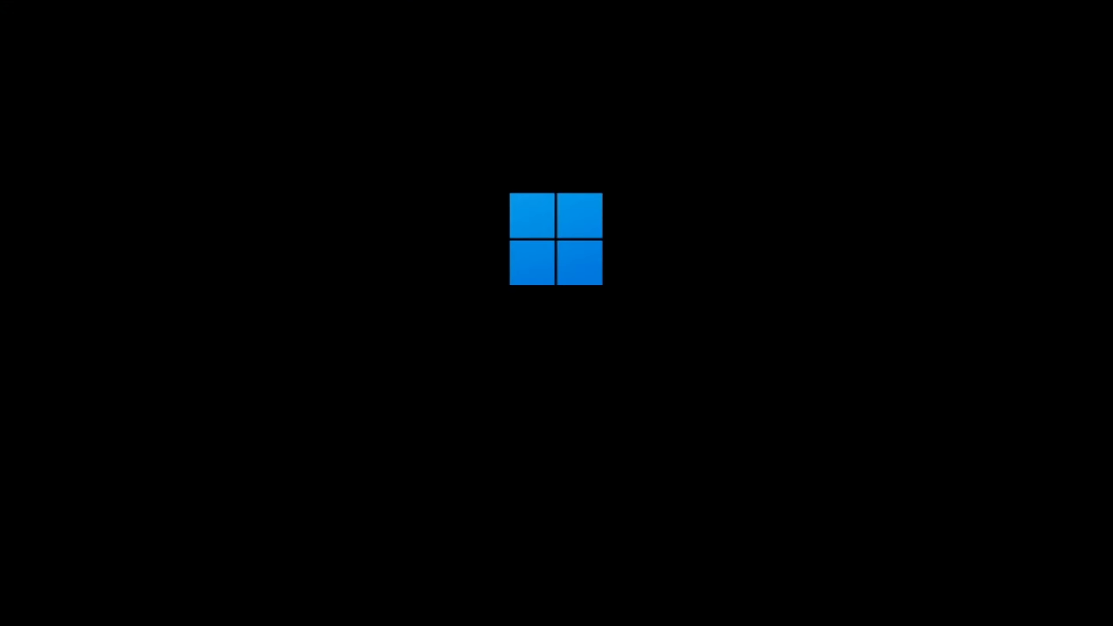